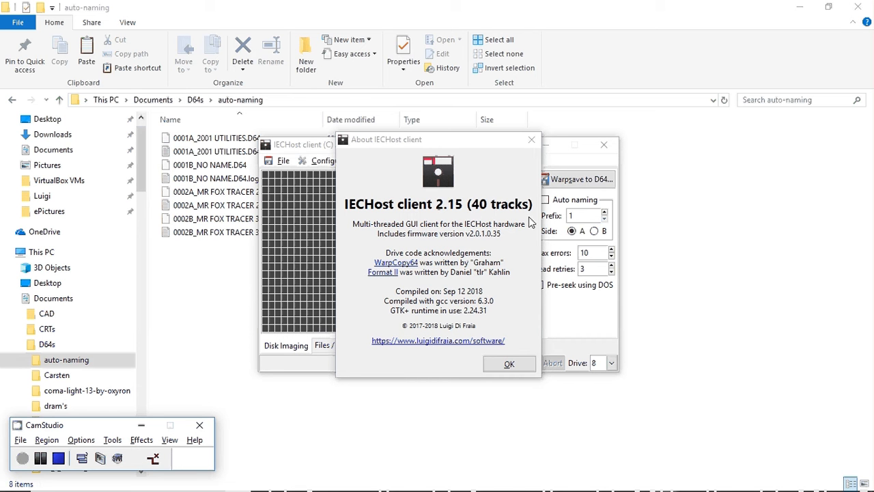
- Dismiss the version information and look over the configuration options, the disk directory view and the available drive tools
{"action": "left_click", "coordinate": [505, 365]}
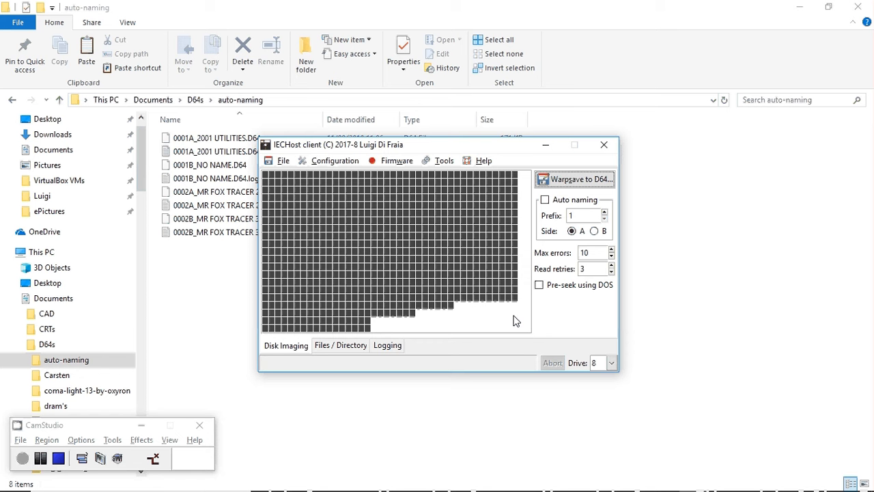
{"action": "left_click", "coordinate": [326, 164]}
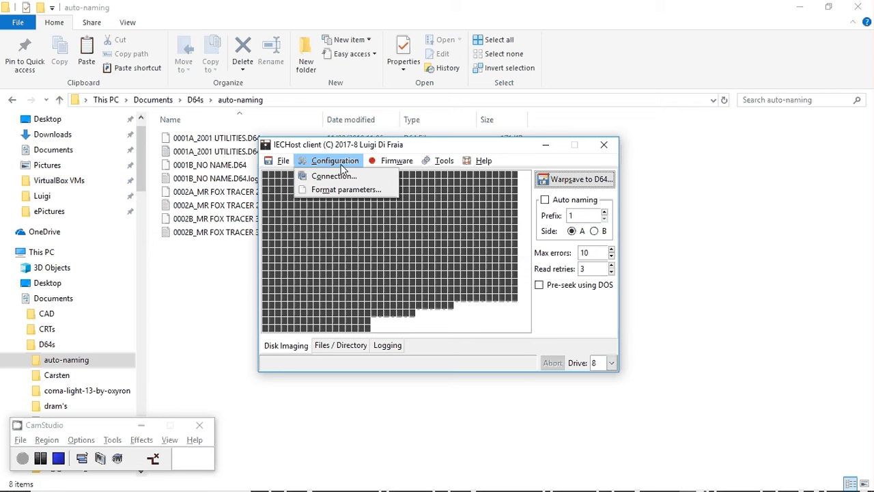
{"action": "left_click", "coordinate": [339, 164]}
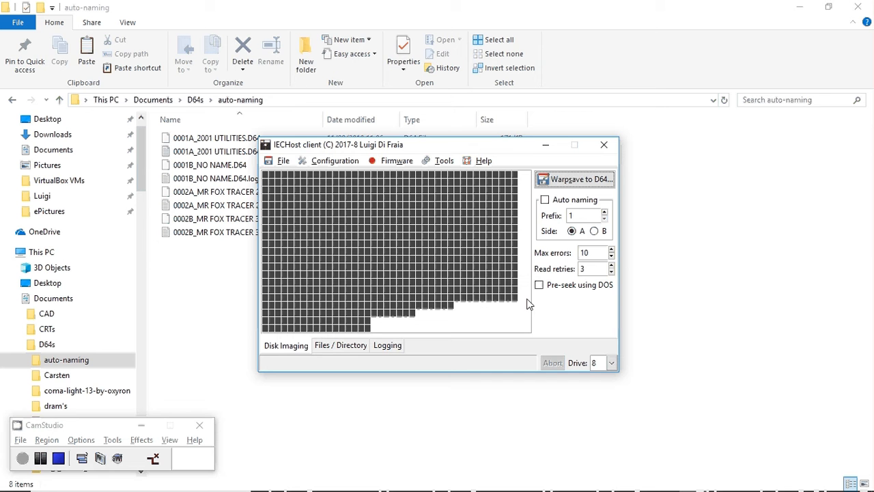
{"action": "left_click", "coordinate": [352, 347]}
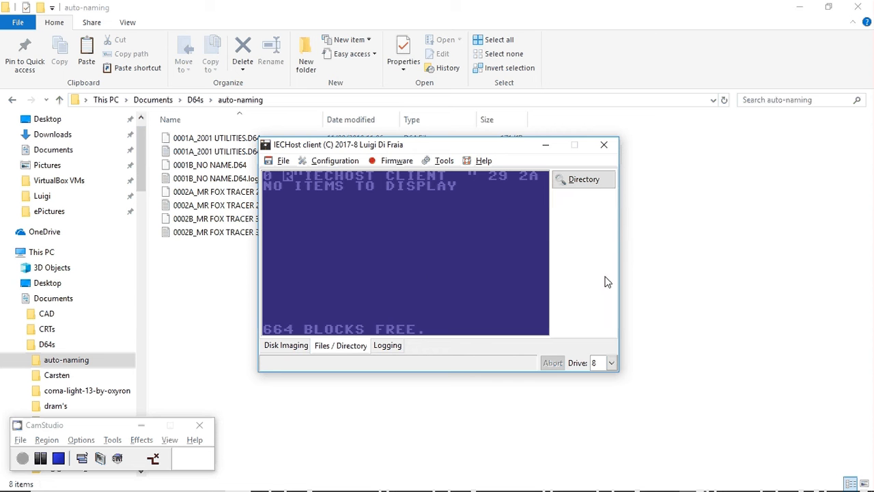
{"action": "left_click", "coordinate": [290, 347]}
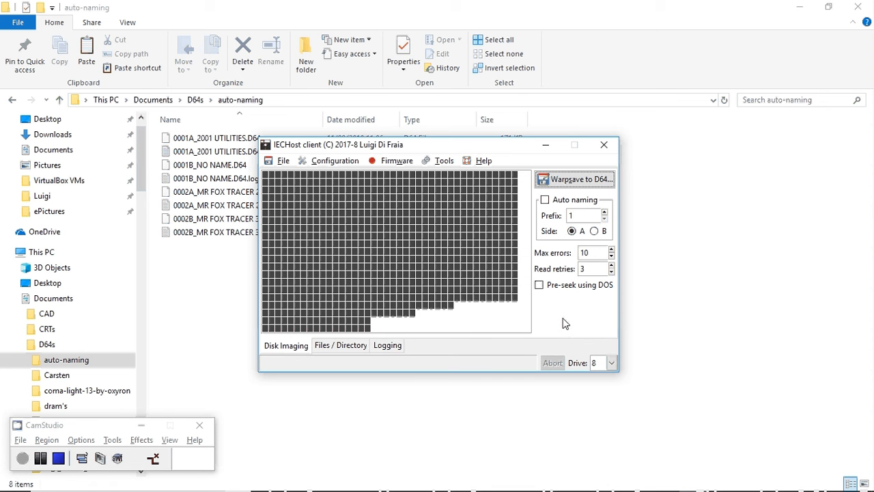
{"action": "left_click", "coordinate": [442, 163]}
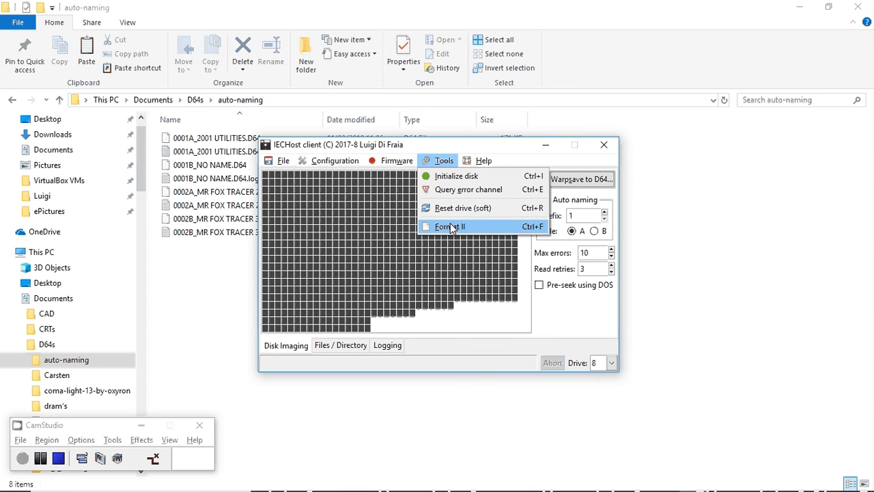
{"action": "left_click", "coordinate": [445, 161]}
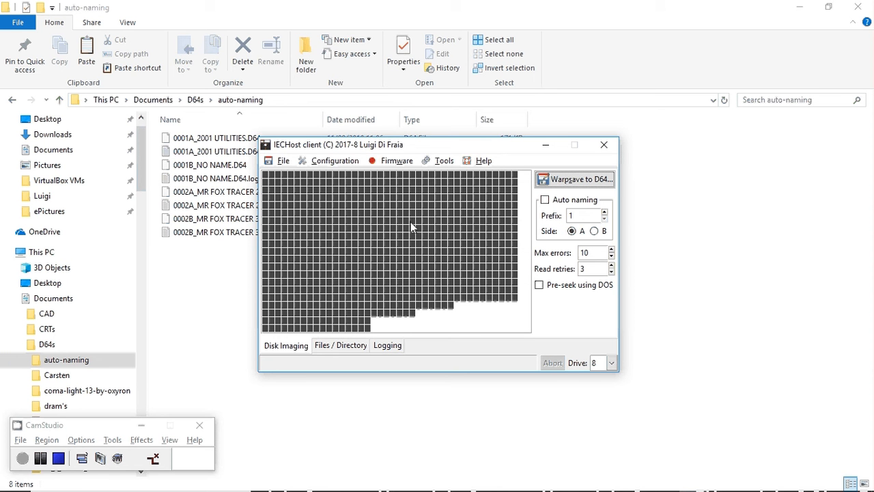
- Set the format parameters to disk name NEW DISK 40 and disk ID 40
{"action": "left_click", "coordinate": [335, 161]}
{"action": "left_click", "coordinate": [336, 189]}
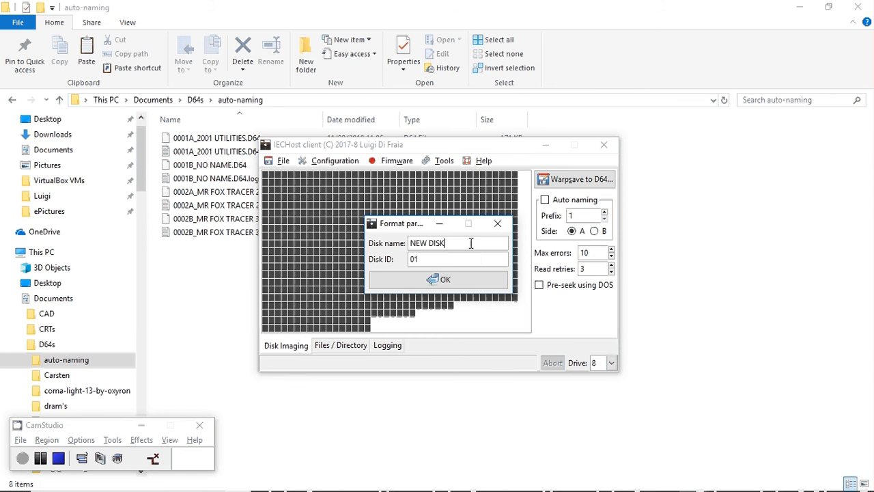
{"action": "type", "text": "40"}
{"action": "key", "text": "Tab"}
{"action": "type", "text": "40"}
{"action": "left_click", "coordinate": [447, 281]}
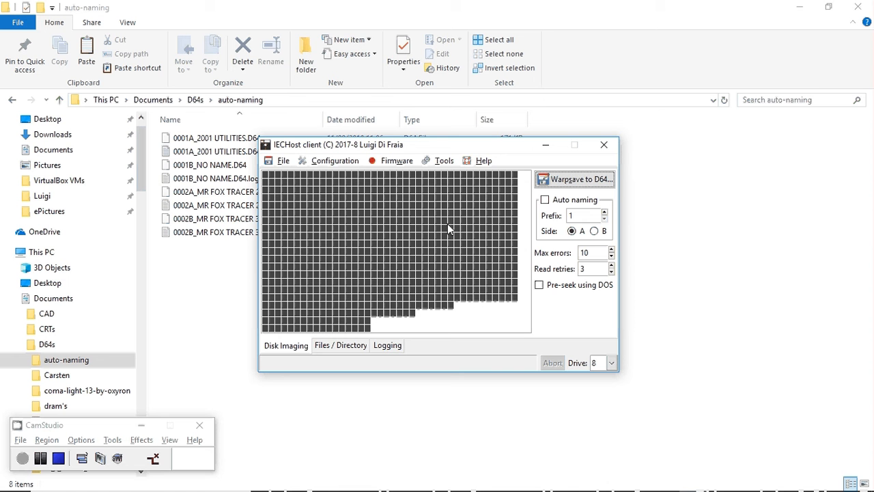
- Fast format the disk in drive 8 with Format II, accepting the backup warning
{"action": "left_click", "coordinate": [443, 160]}
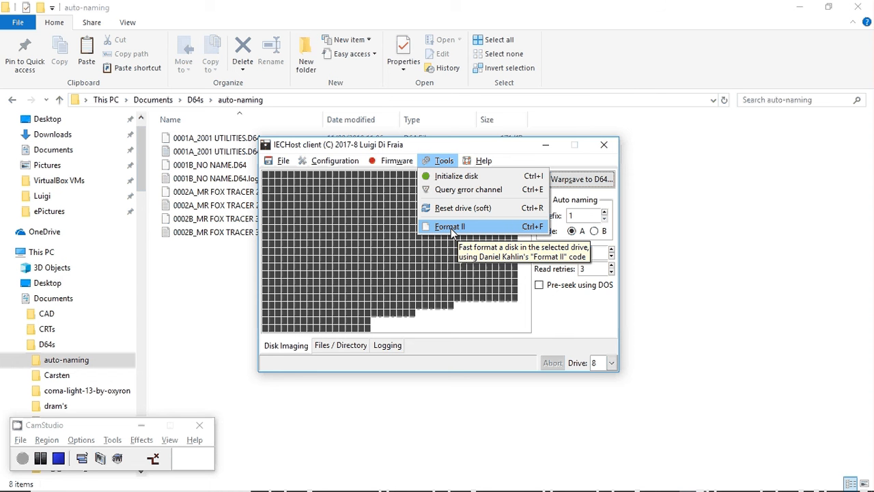
{"action": "left_click", "coordinate": [451, 226]}
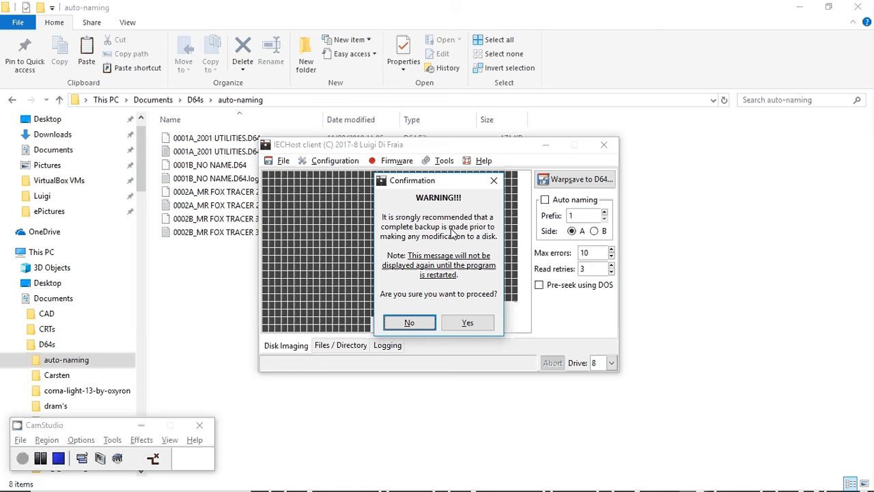
{"action": "left_click", "coordinate": [466, 325]}
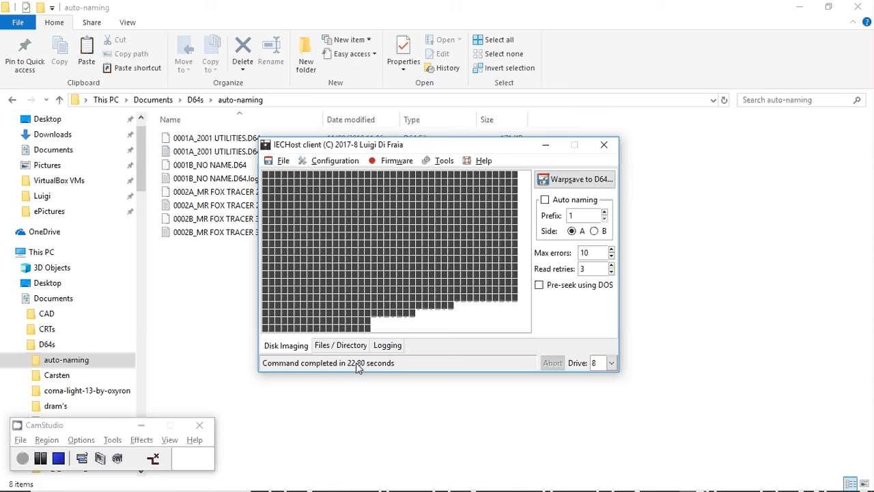
- Enable auto naming with prefix 3 and warpsave side A of the disk to a D64 image
{"action": "left_click", "coordinate": [544, 199]}
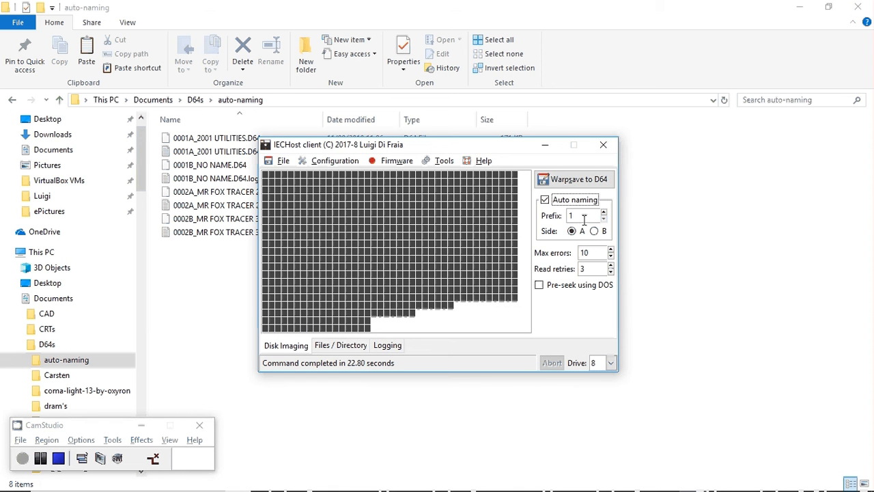
{"action": "double_click", "coordinate": [571, 216]}
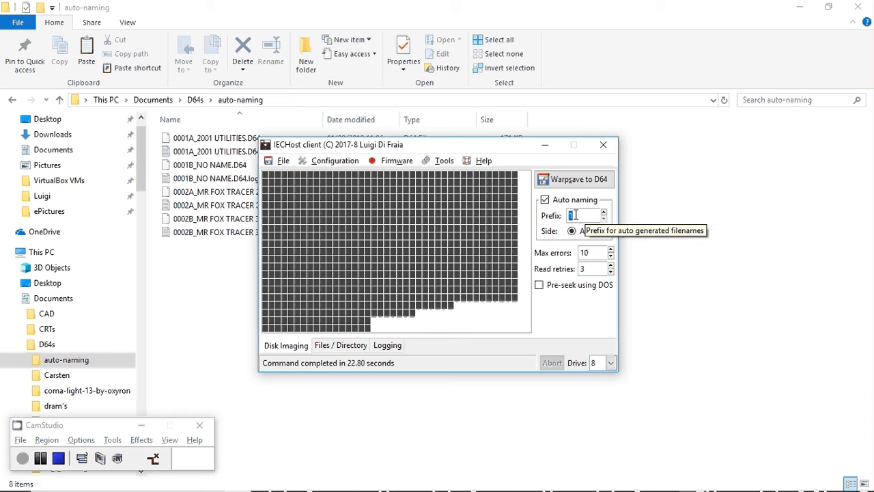
{"action": "type", "text": "3"}
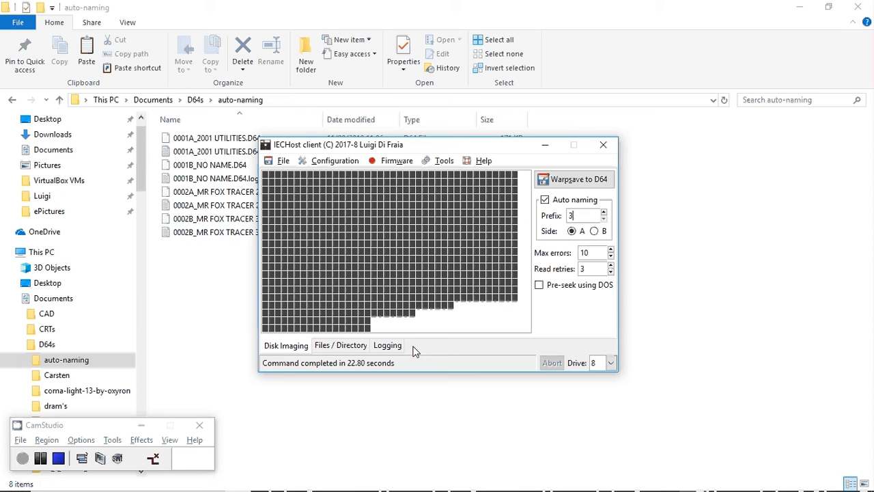
{"action": "left_click", "coordinate": [580, 180]}
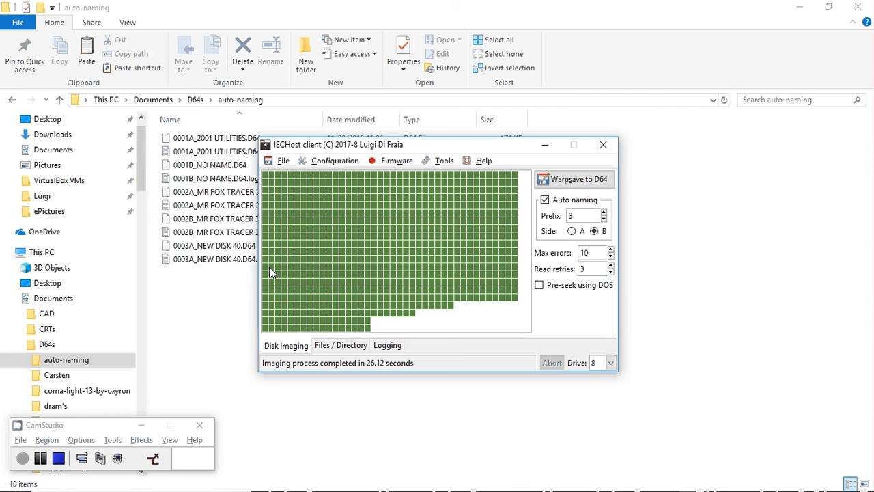
- Switch to File Explorer, check the size of 0003A_NEW DISK 40.D64, and review its log in Notepad++ through to the end
{"action": "left_click", "coordinate": [209, 296]}
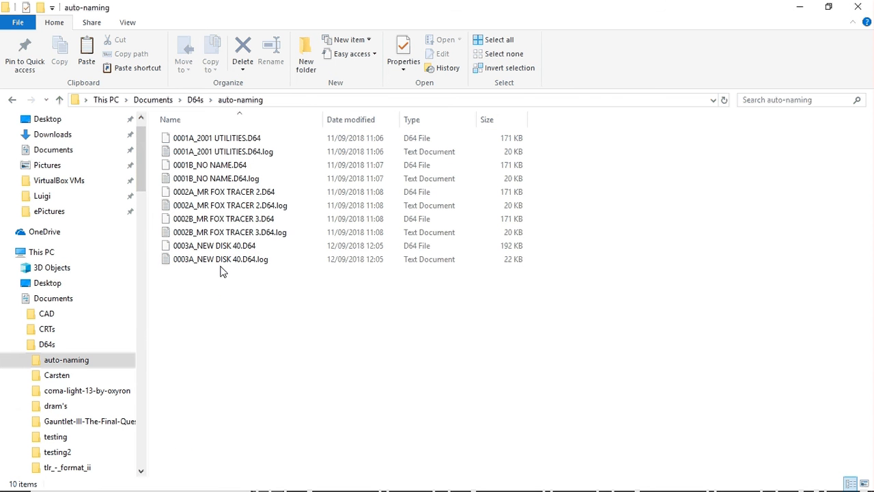
{"action": "left_click", "coordinate": [229, 247]}
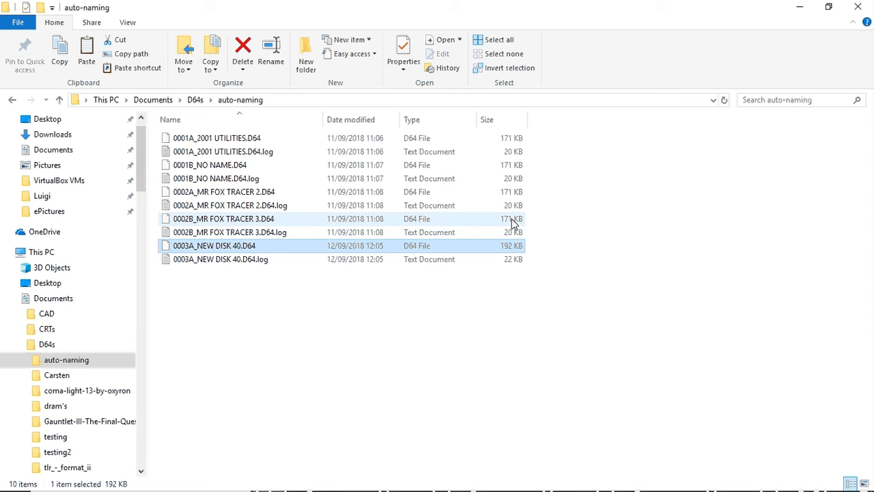
{"action": "right_click", "coordinate": [202, 267]}
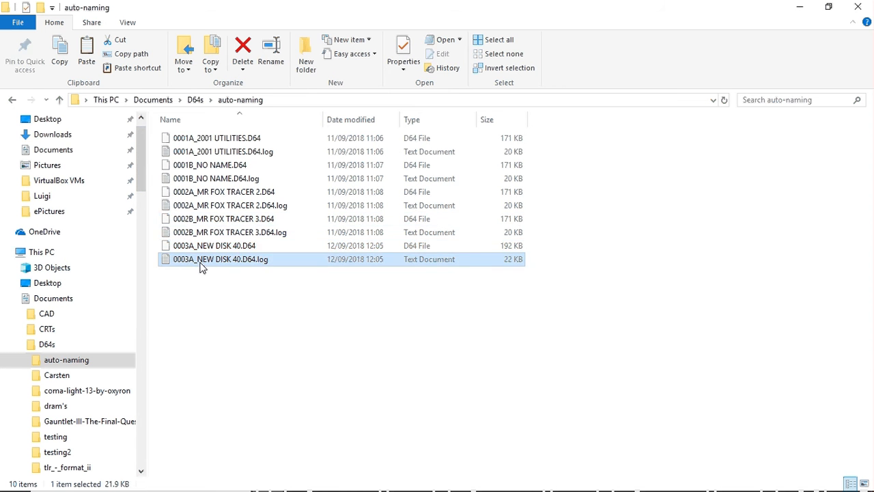
{"action": "left_click", "coordinate": [225, 253]}
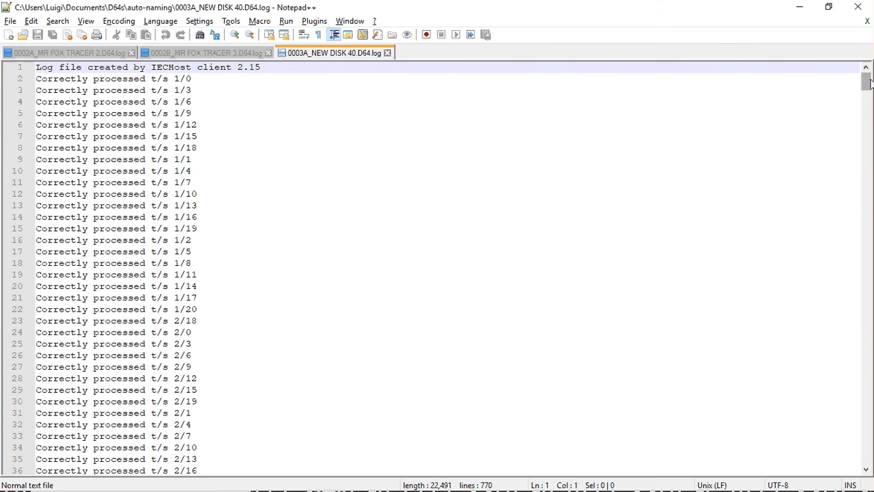
{"action": "left_click_drag", "start_coordinate": [865, 81], "coordinate": [862, 453]}
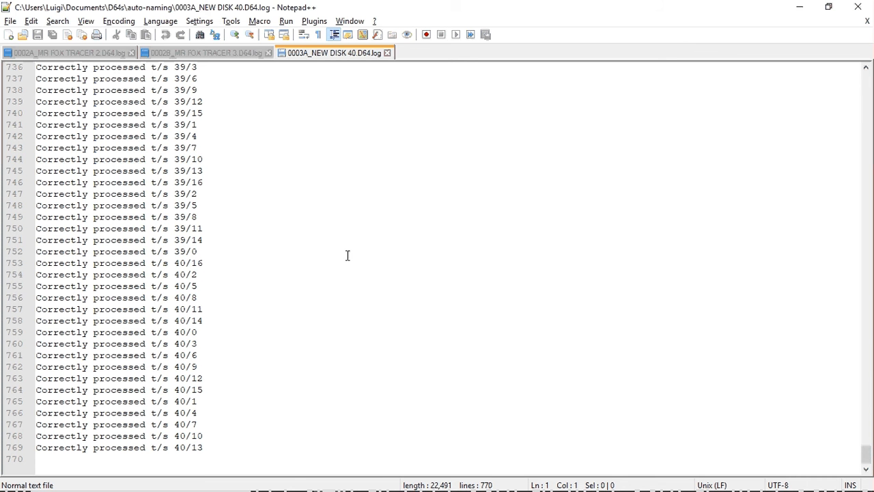
- Switch back to the IECHost client and view its About information
{"action": "key", "text": "alt+Tab"}
{"action": "key", "text": "alt+Tab"}
{"action": "left_click", "coordinate": [484, 160]}
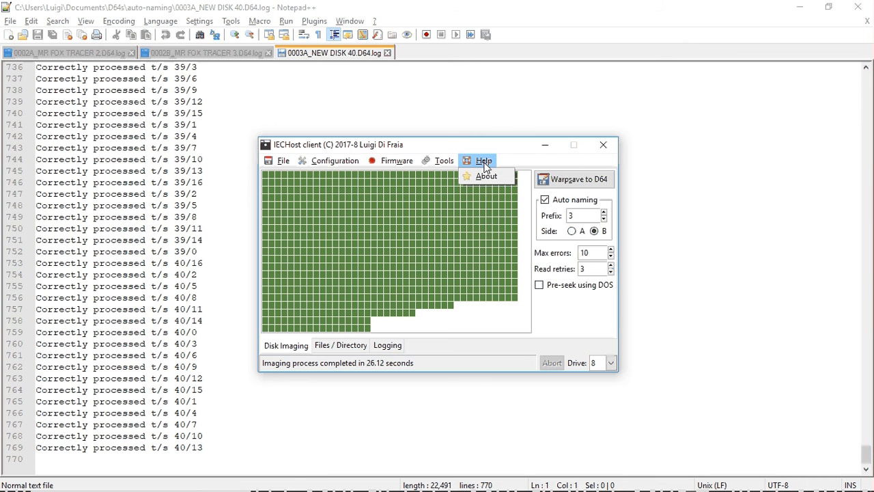
{"action": "left_click", "coordinate": [486, 175]}
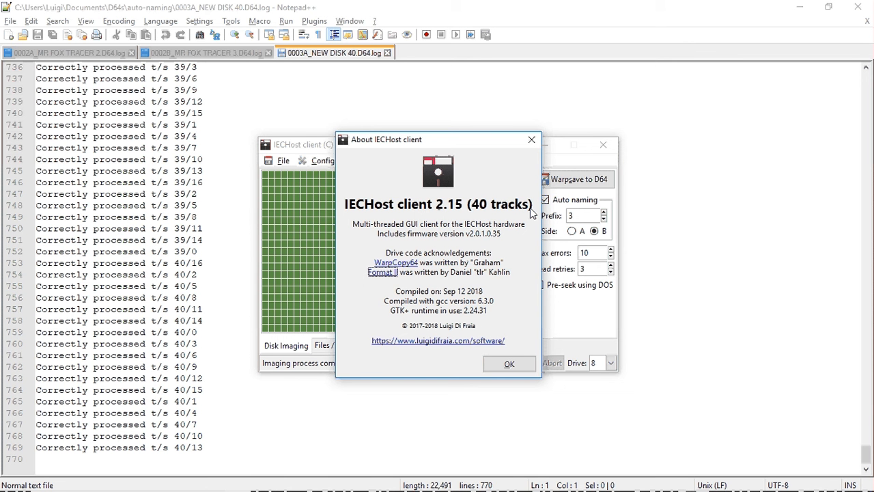
{"action": "key", "text": "alt+Tab"}
{"action": "key", "text": "Tab"}
{"action": "key", "text": "Tab"}
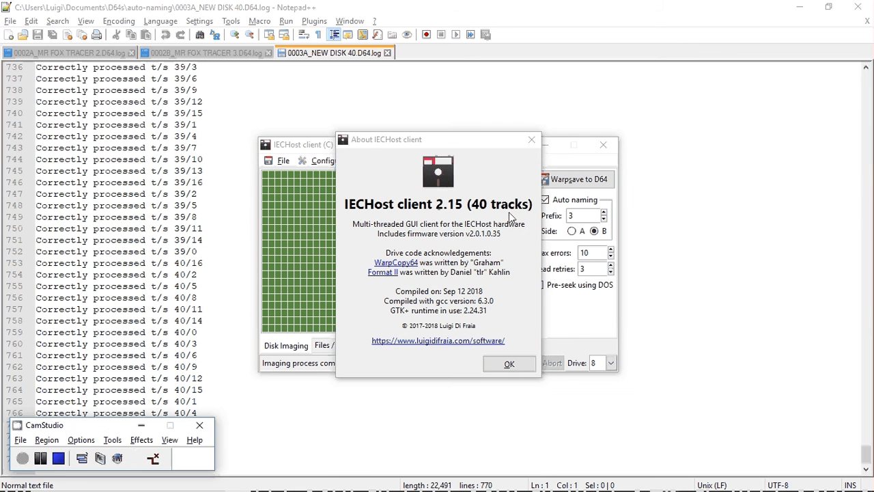